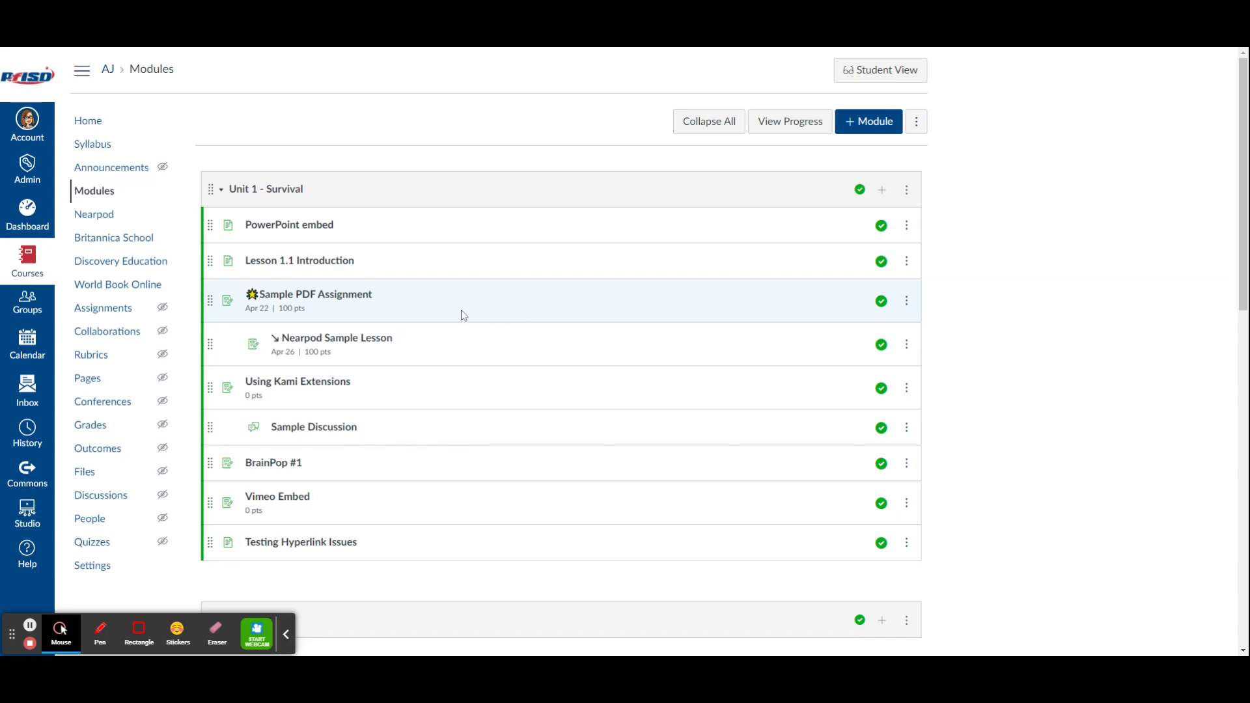
# - Open the Sample PDF Assignment for editing and check the score thresholds in its Mastery Paths settings
pyautogui.click(350, 300)
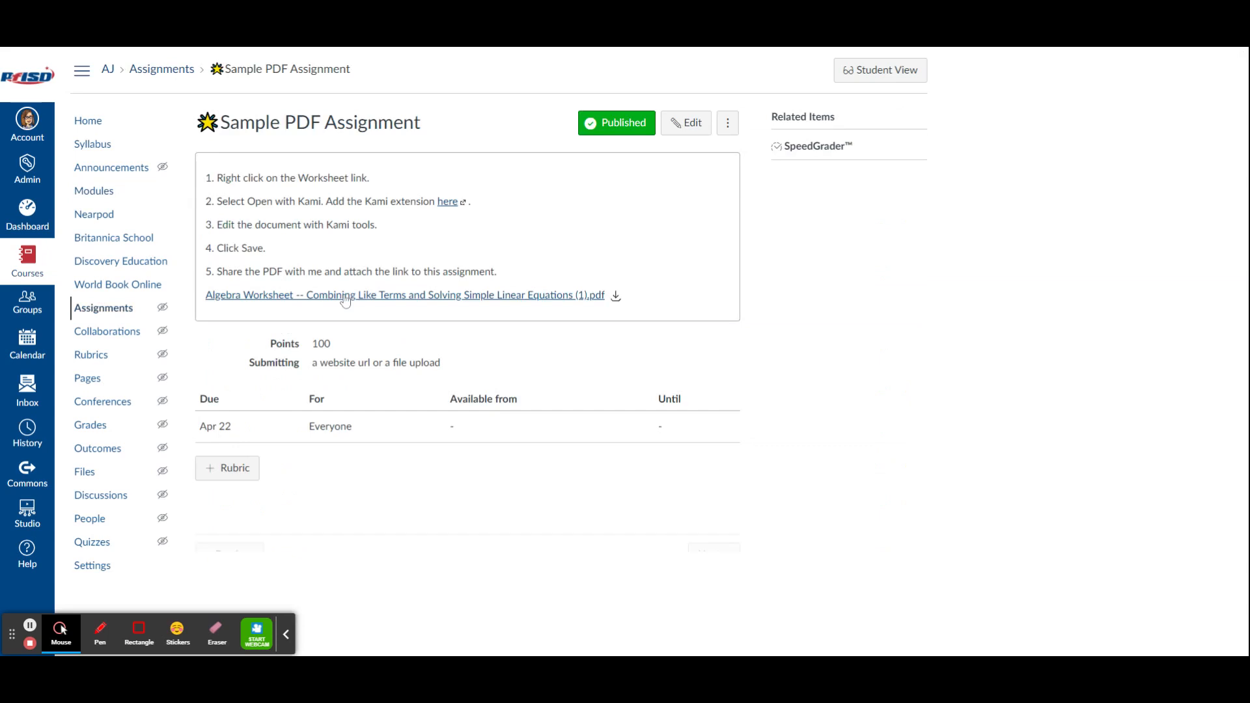
pyautogui.click(673, 124)
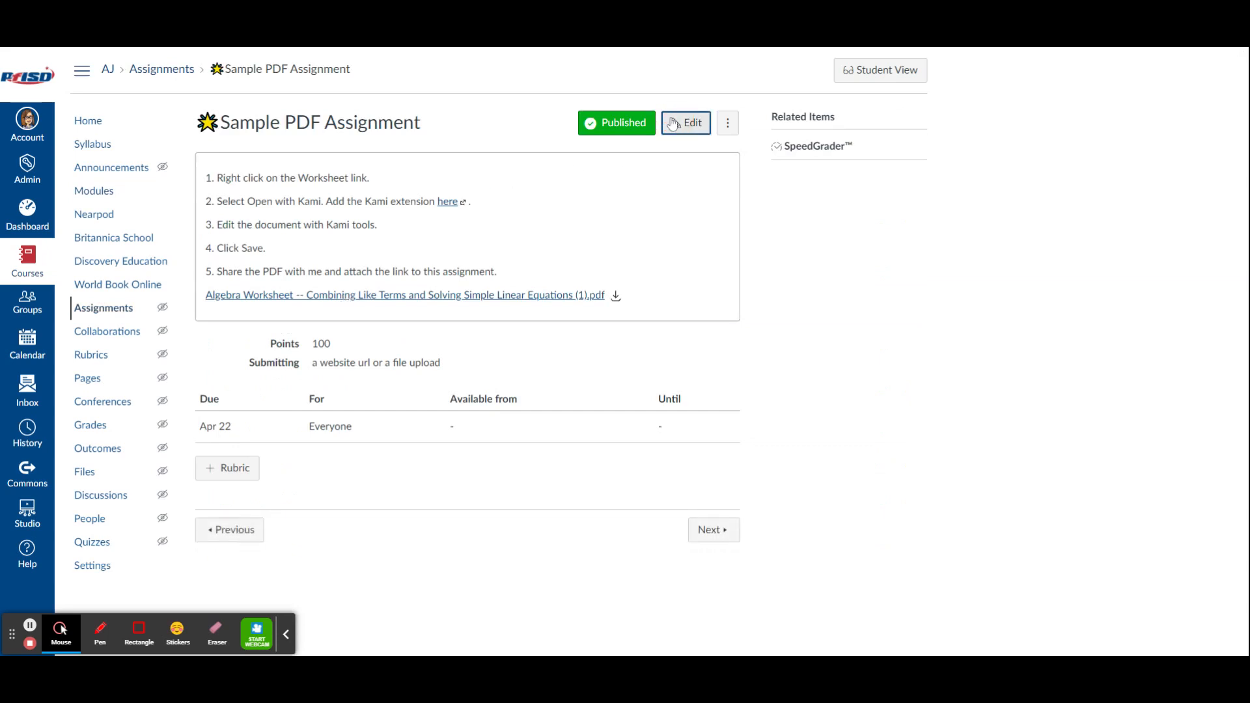
pyautogui.click(288, 171)
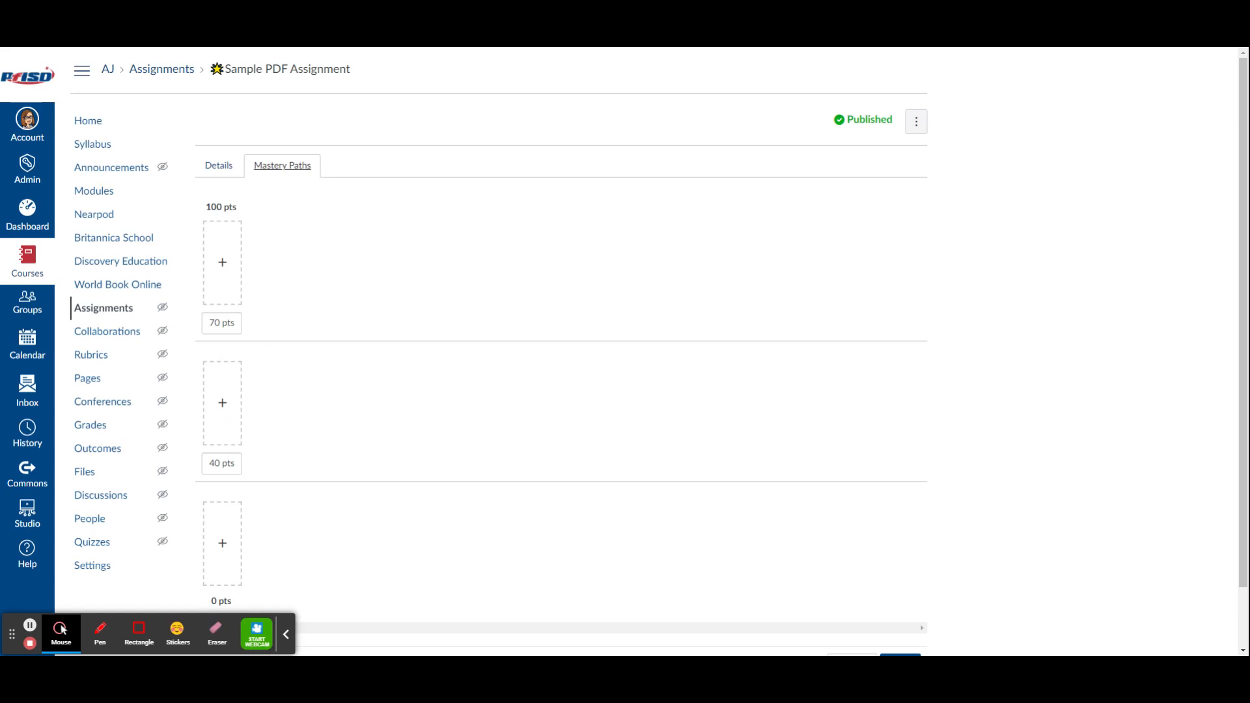
pyautogui.click(218, 322)
pyautogui.click(221, 463)
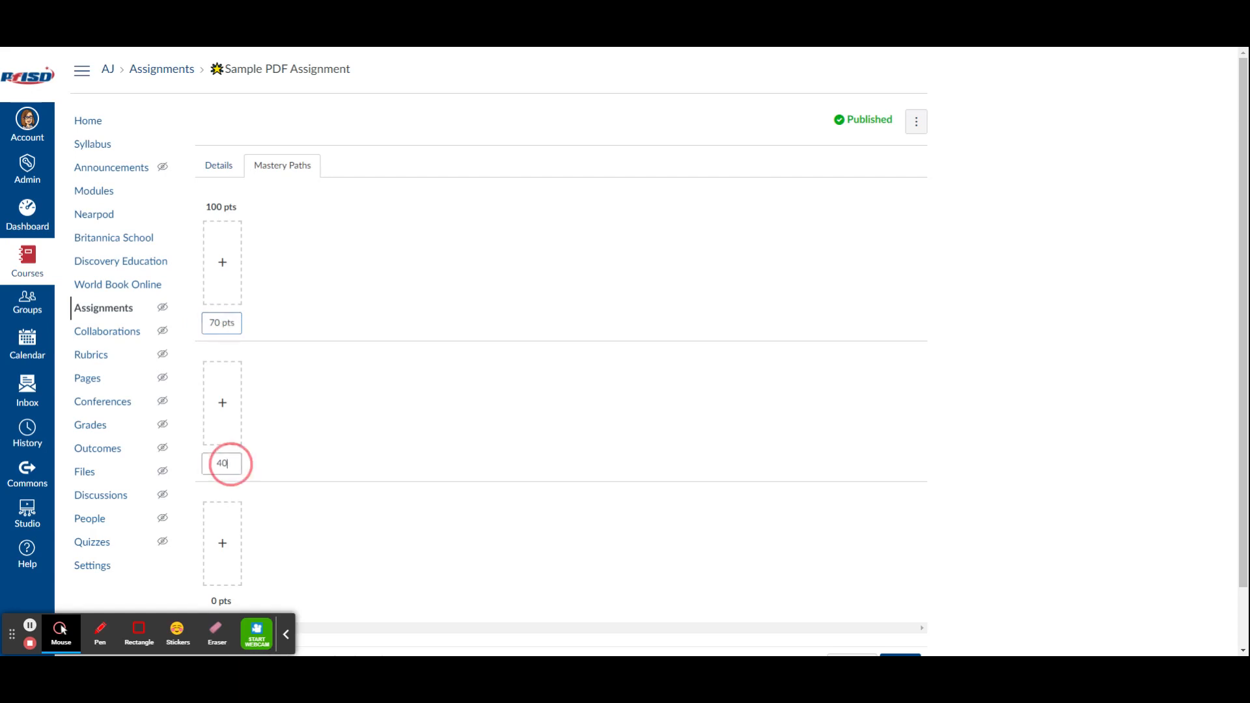
# - Add the Nearpod Sample Lesson assignment to the 100 to 70 pts mastery path range and save the assignment
pyautogui.click(224, 269)
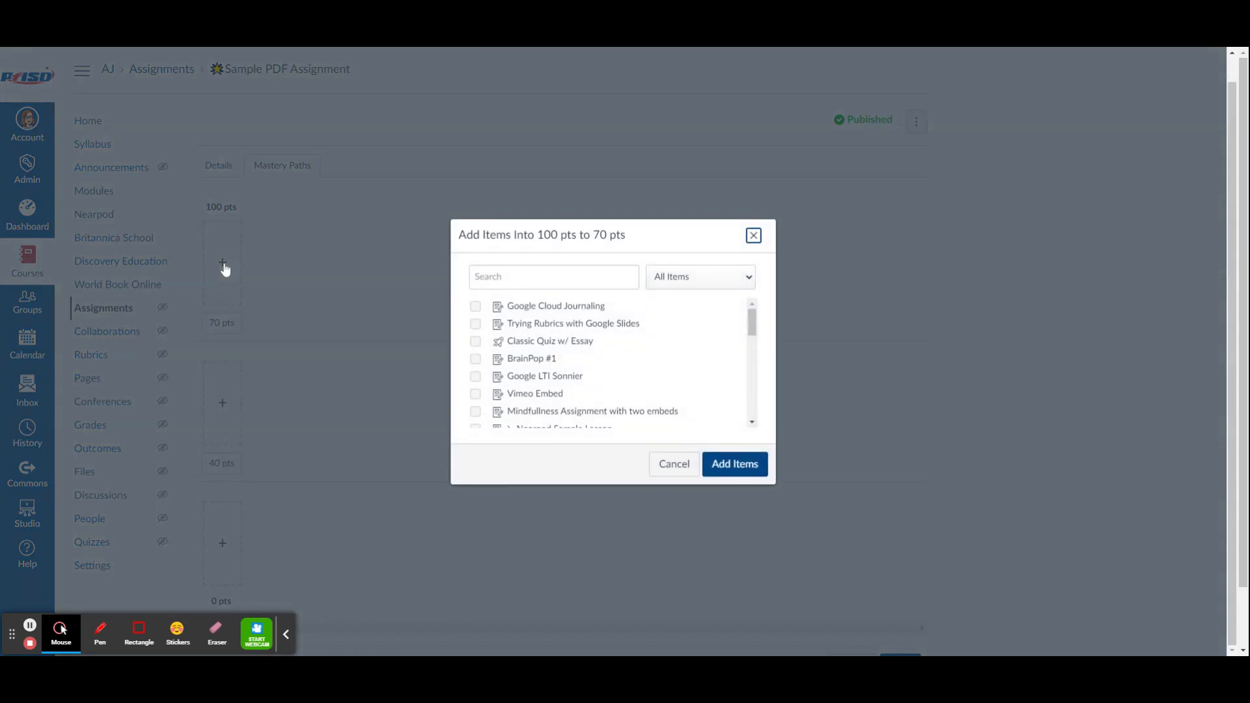
pyautogui.click(709, 279)
pyautogui.click(708, 280)
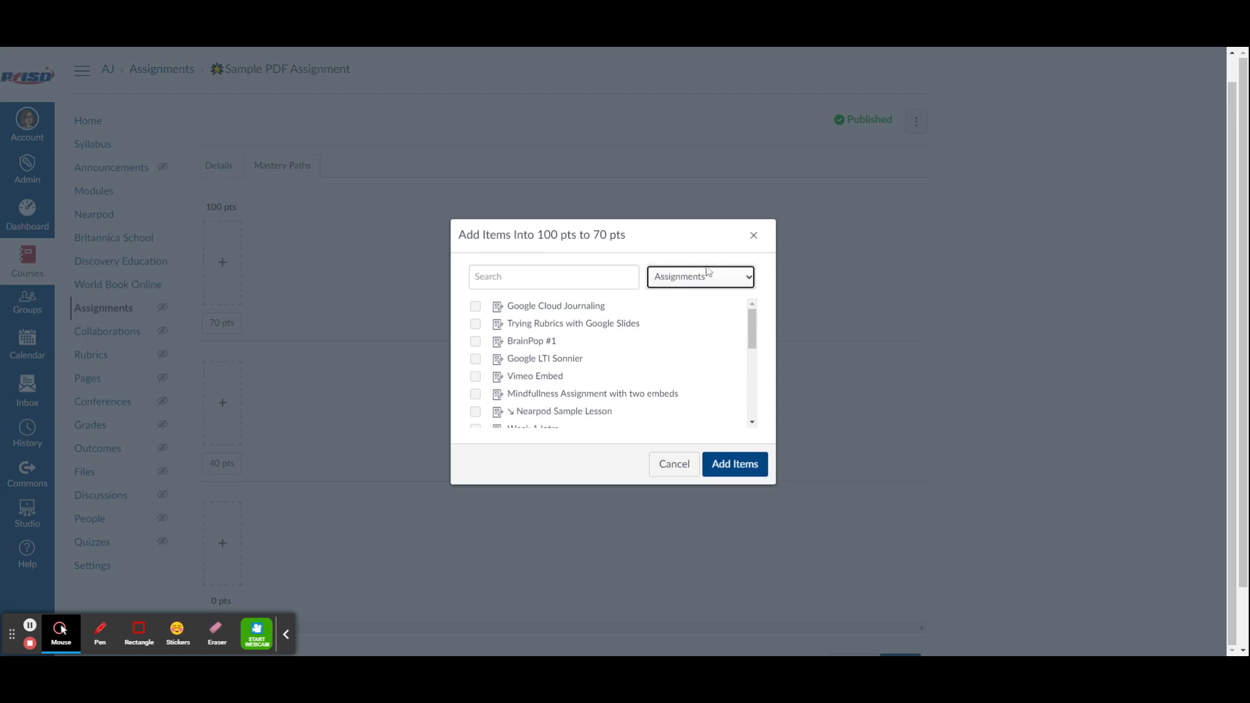
pyautogui.click(478, 415)
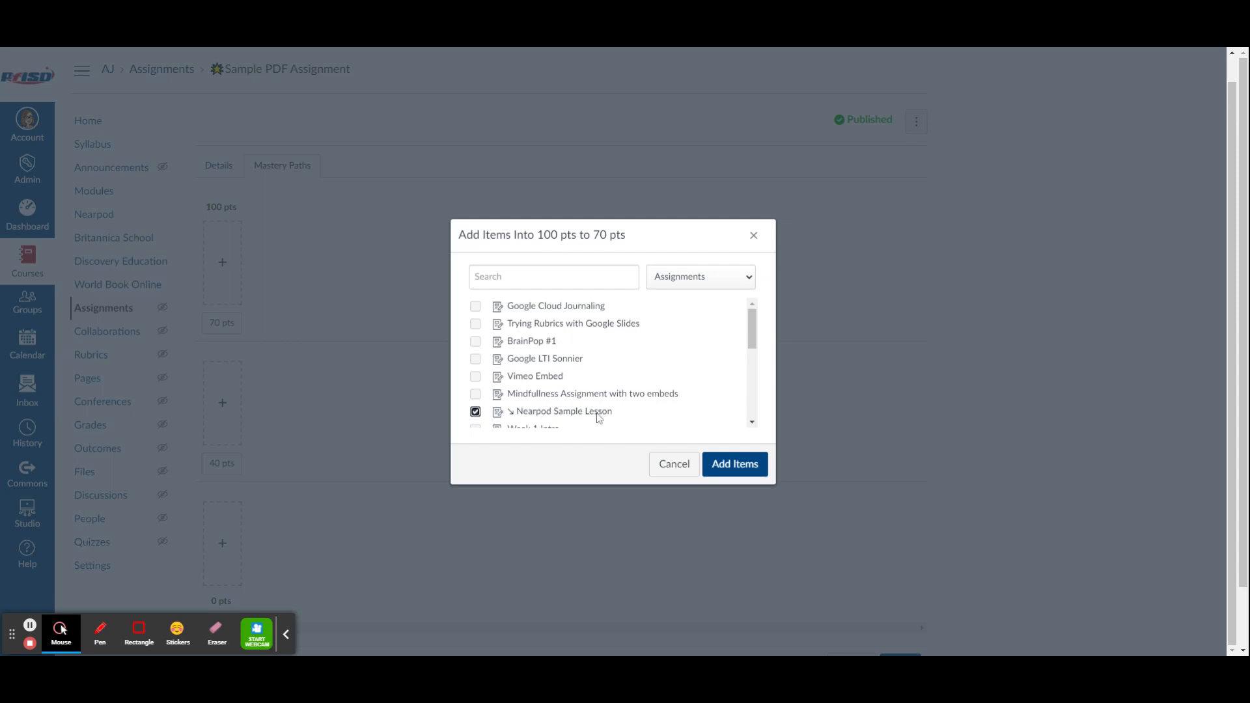
pyautogui.click(736, 472)
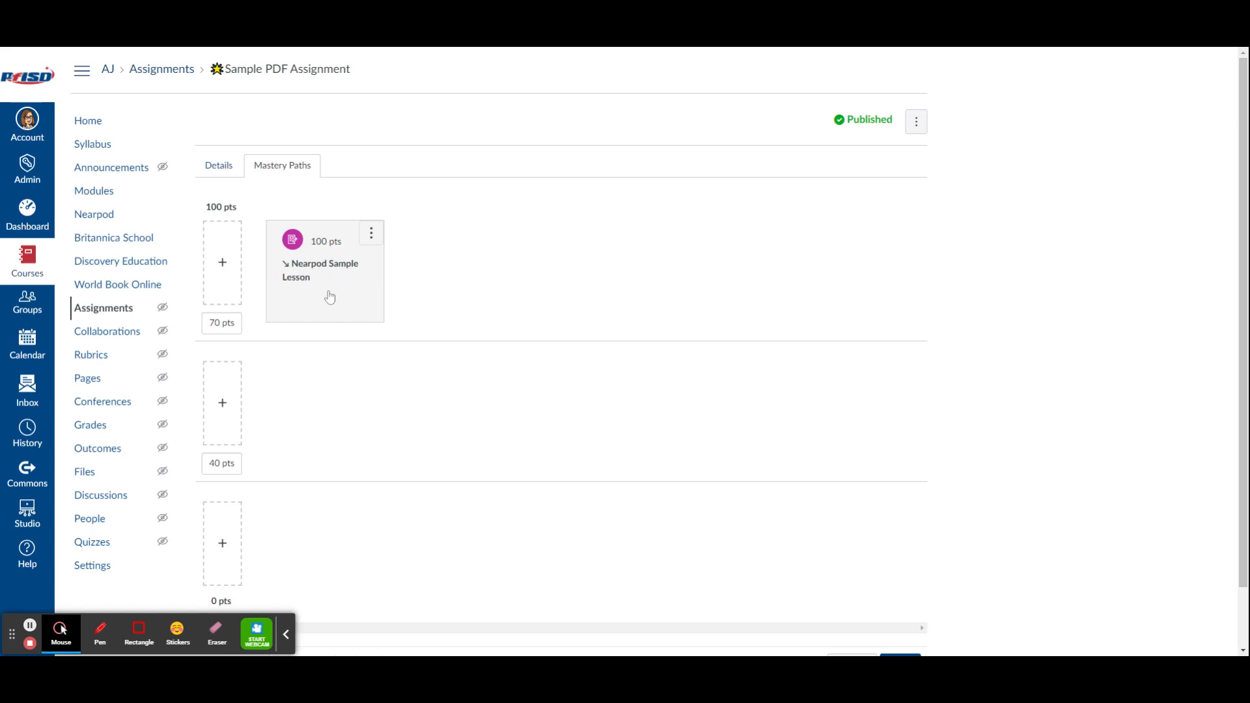
pyautogui.scroll(-1, 606, 354)
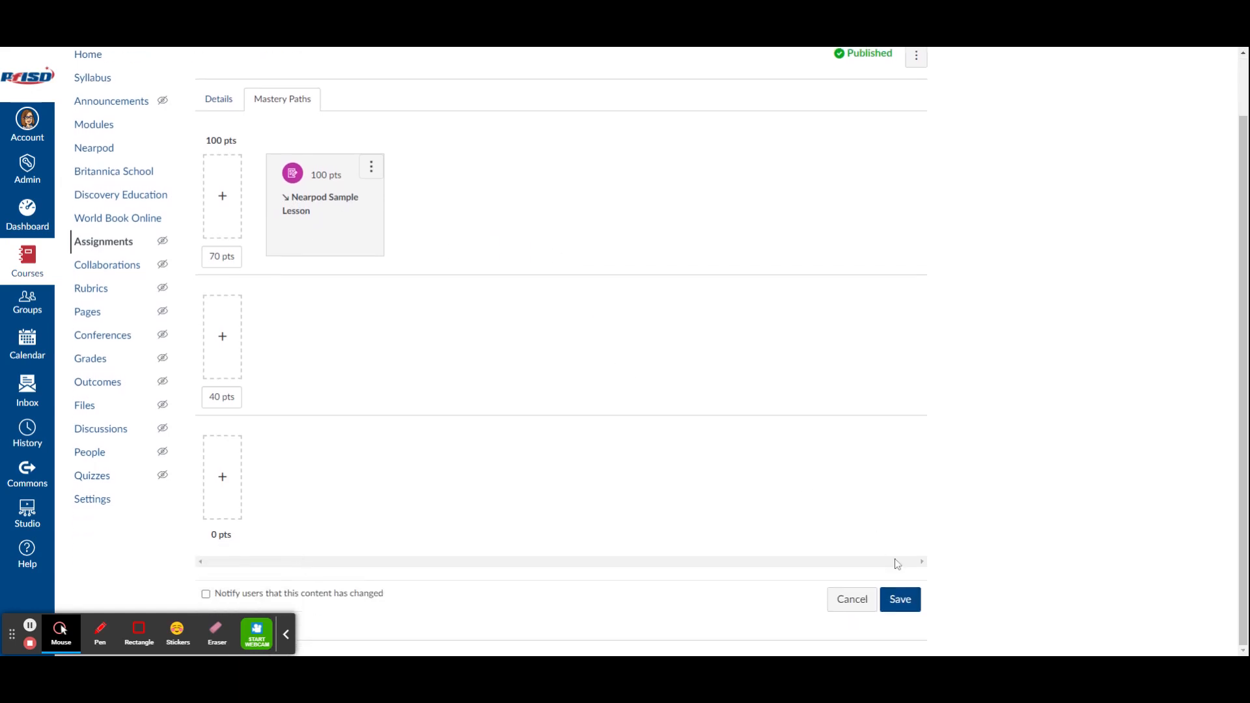
pyautogui.click(912, 606)
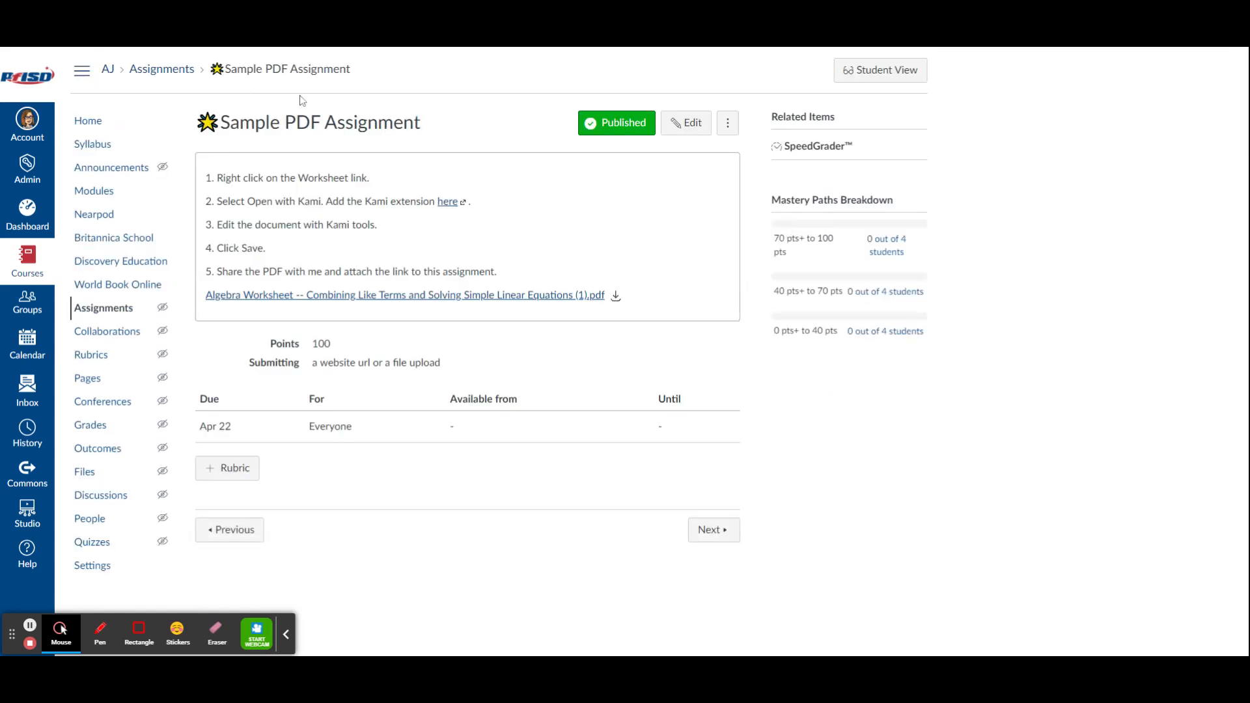
# - Preview the course modules as a student to check how the Nearpod Sample Lesson appears, and leave the student preview
pyautogui.click(874, 76)
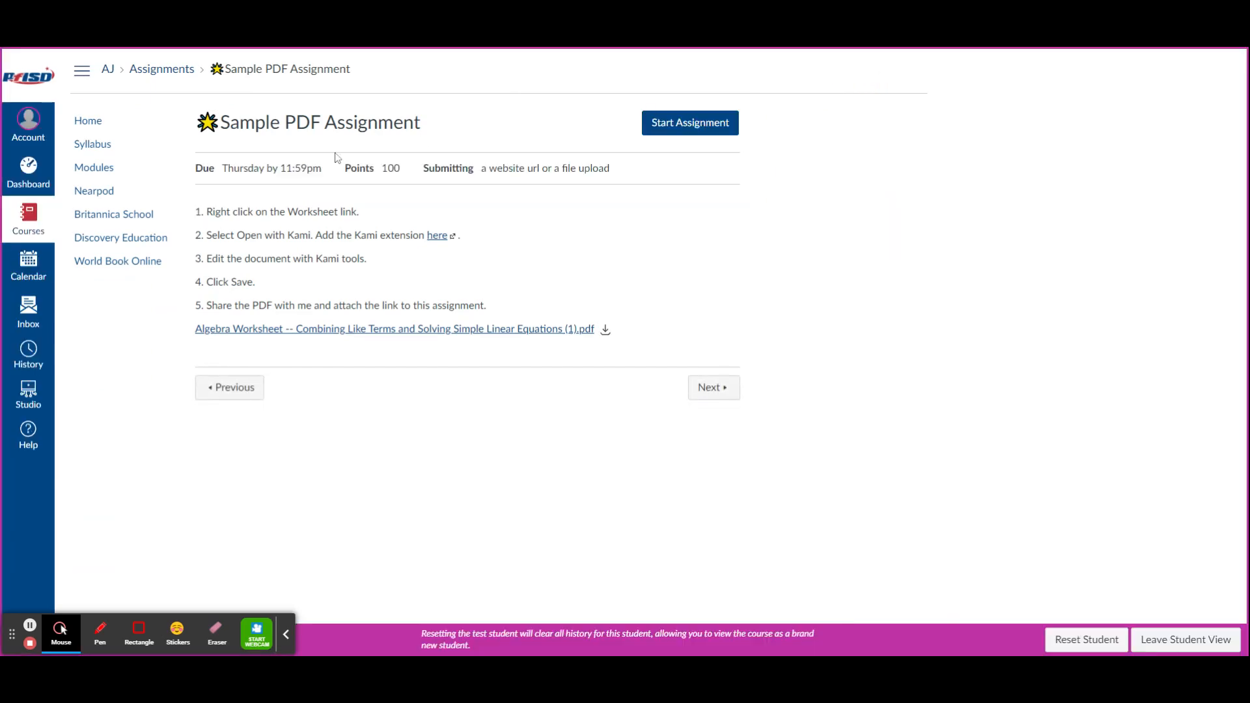
pyautogui.click(95, 170)
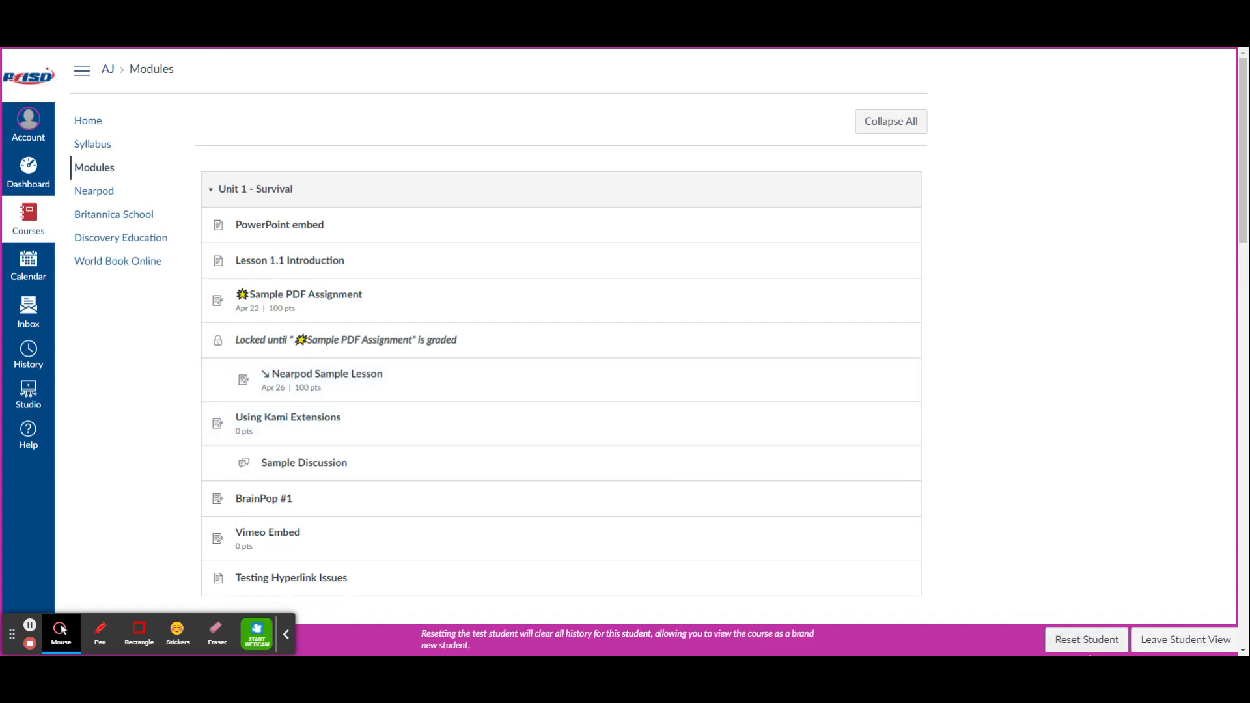
pyautogui.click(1179, 641)
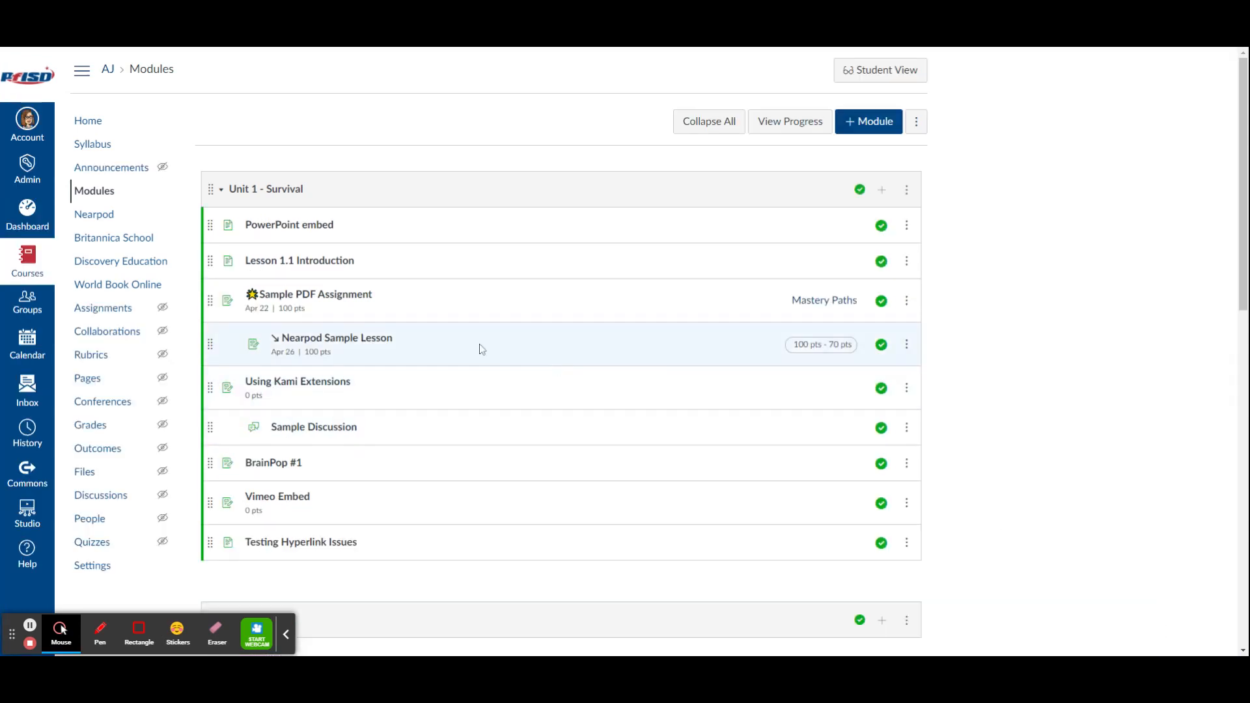
# - Assign the Nearpod Sample Lesson to Mastery Paths instead of Everyone and save it without including the other sections
pyautogui.click(335, 340)
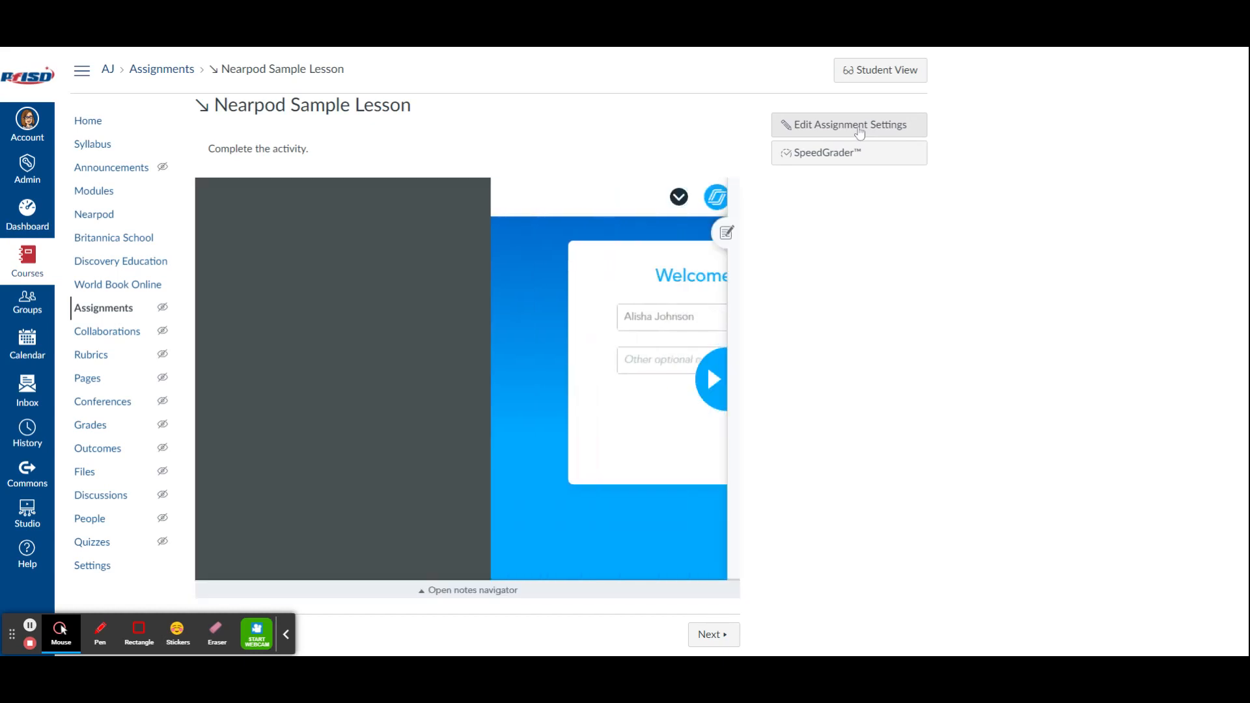
pyautogui.click(856, 123)
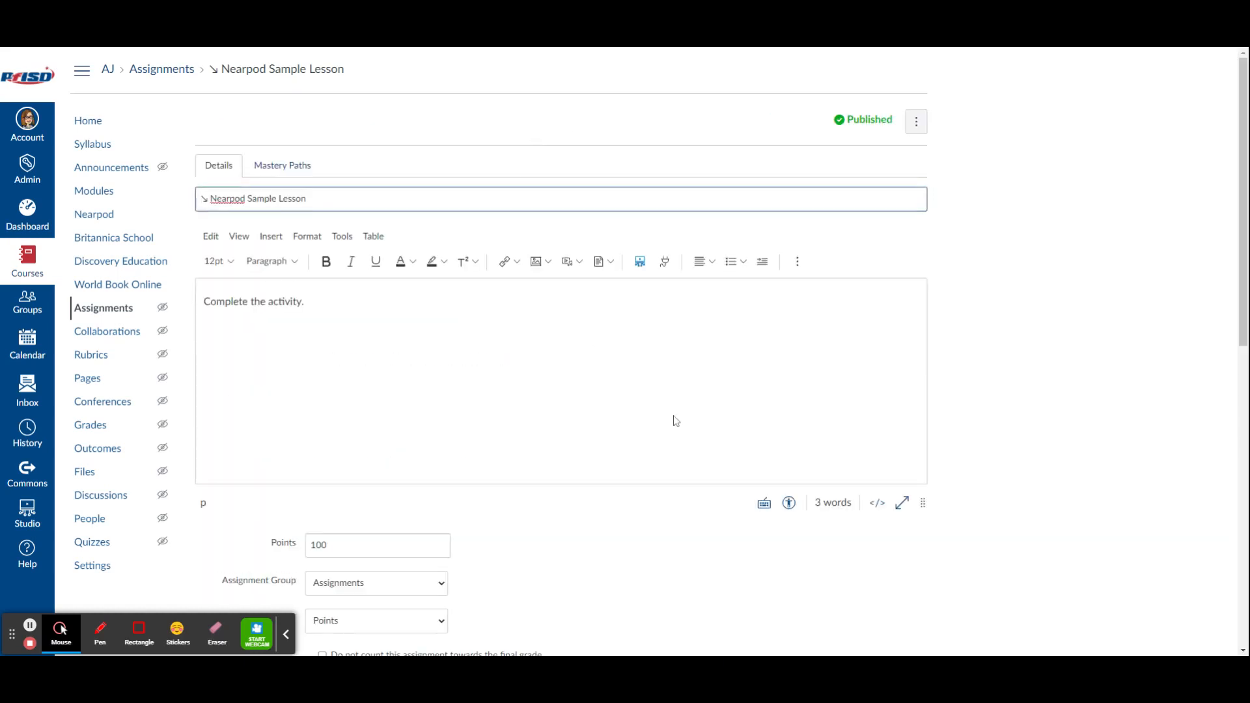
pyautogui.scroll(-8, 630, 410)
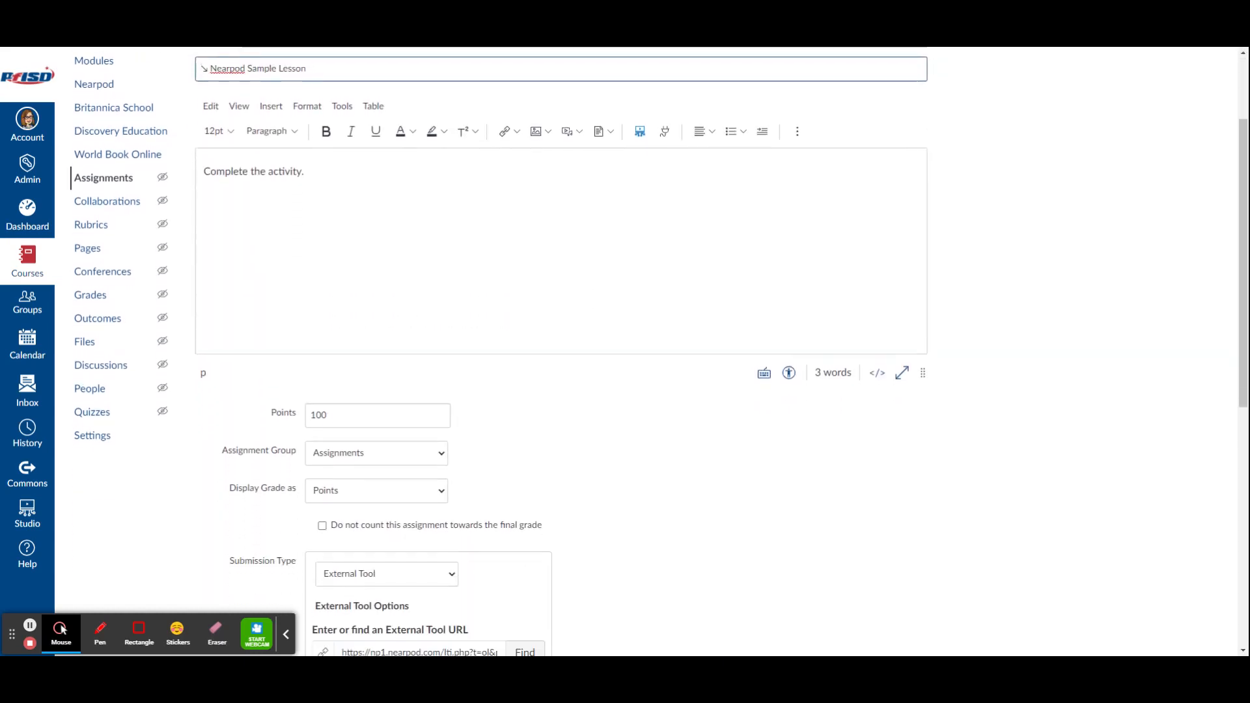
pyautogui.scroll(-2, 630, 410)
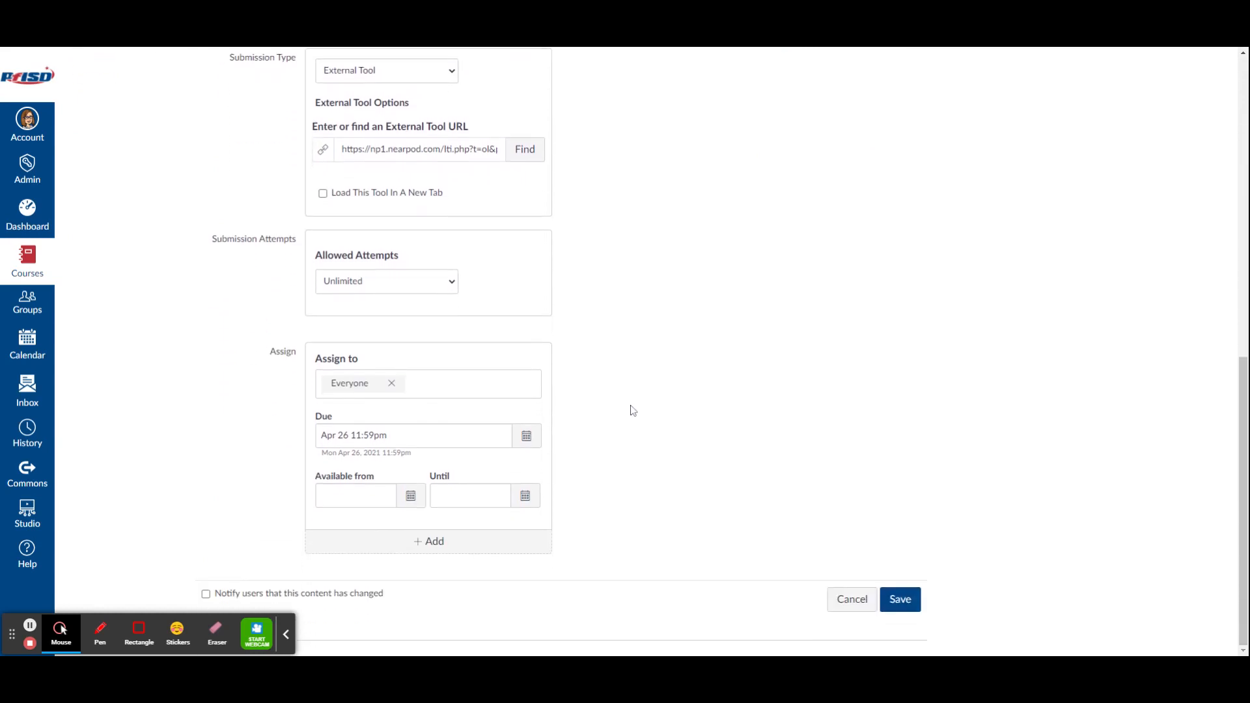
pyautogui.click(391, 383)
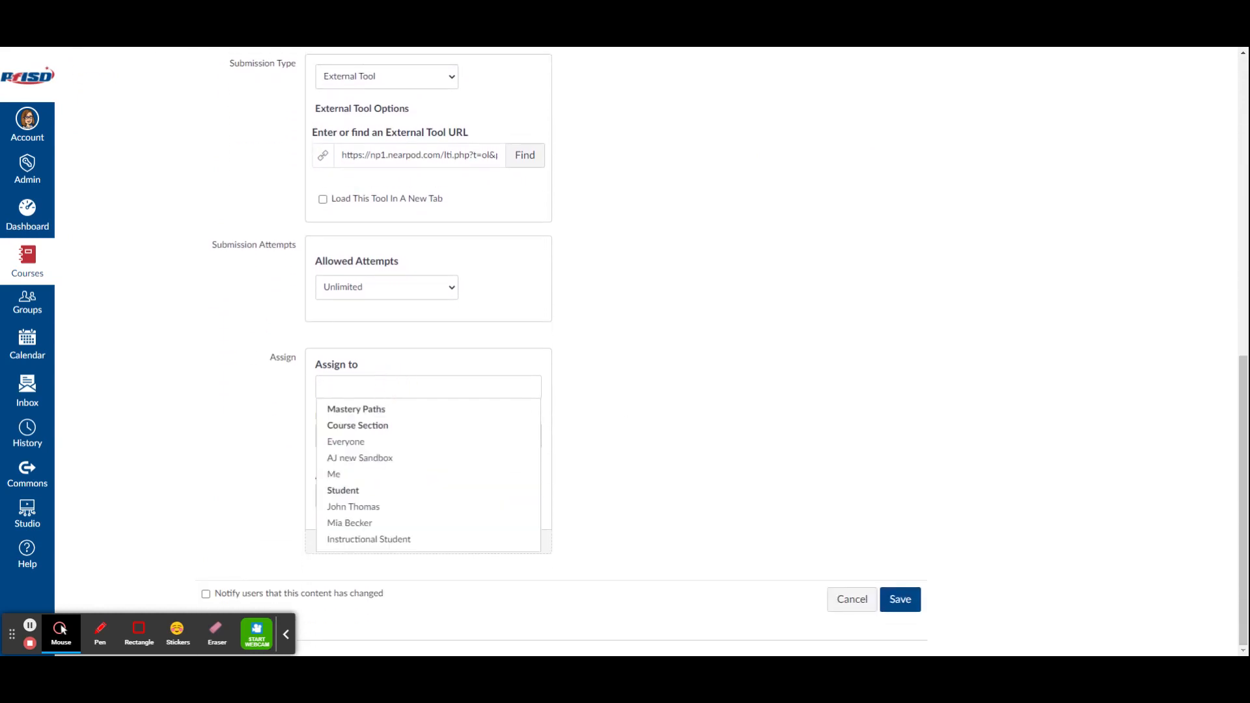
pyautogui.click(382, 412)
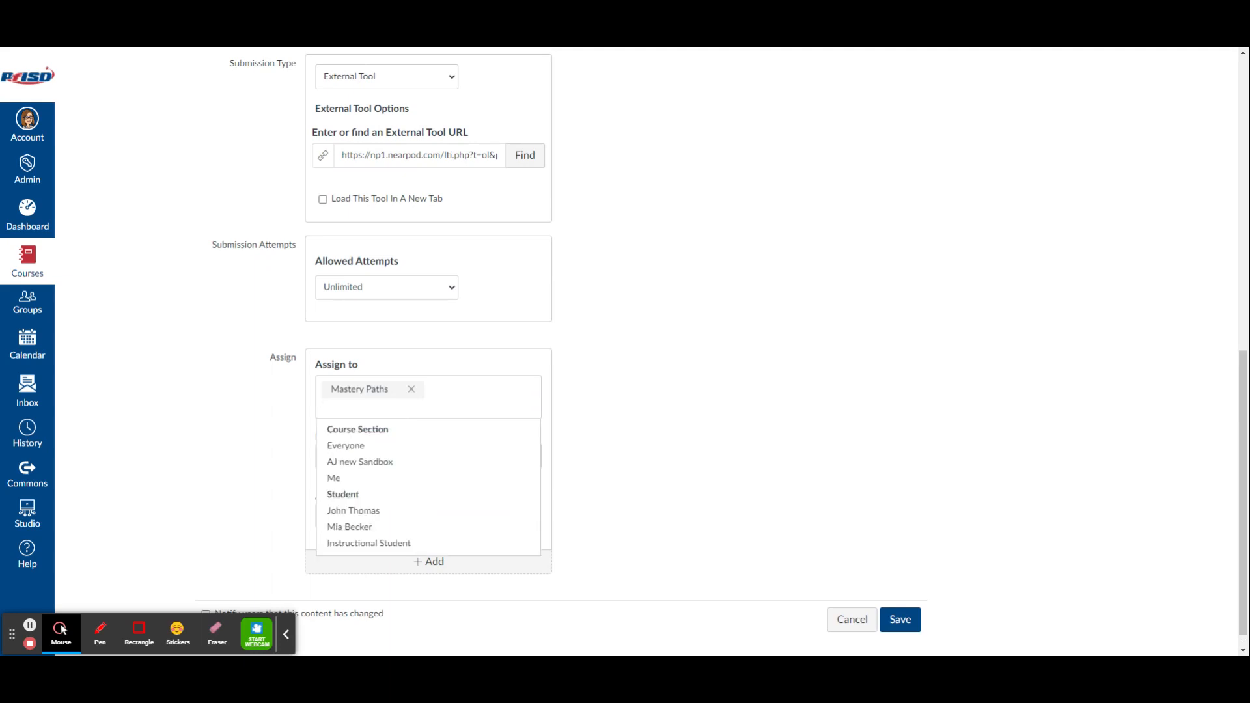
pyautogui.click(647, 383)
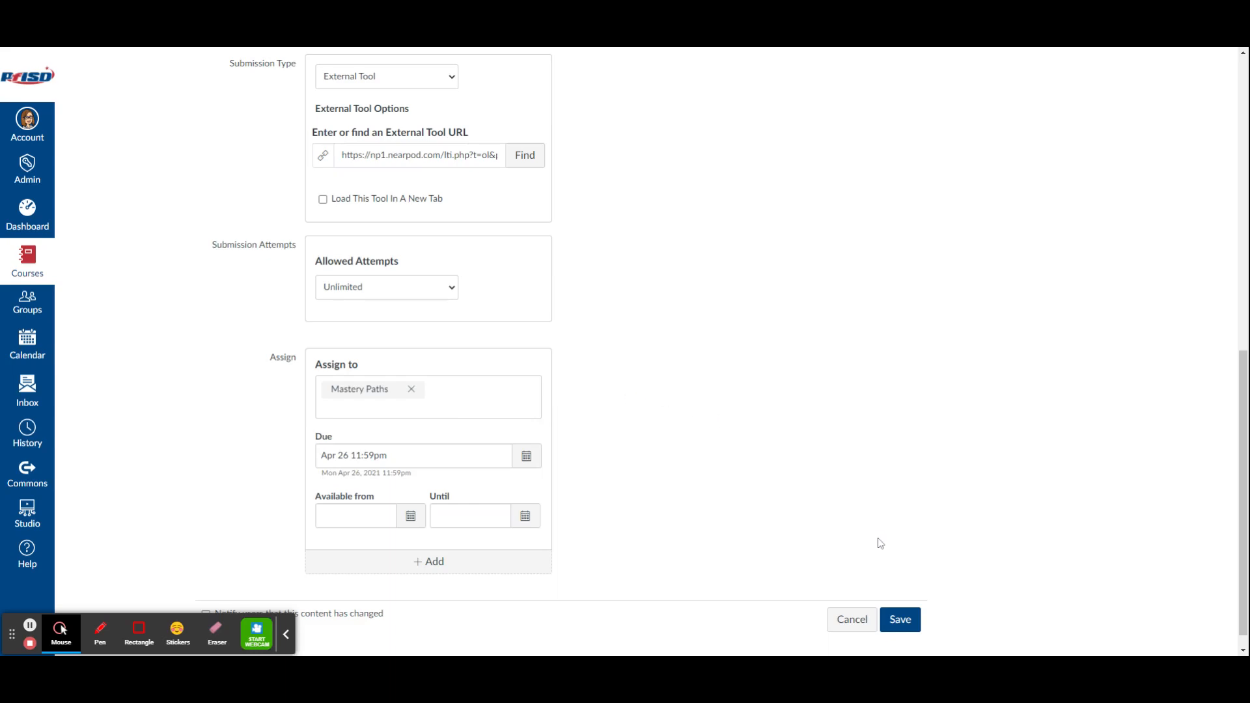
pyautogui.click(908, 624)
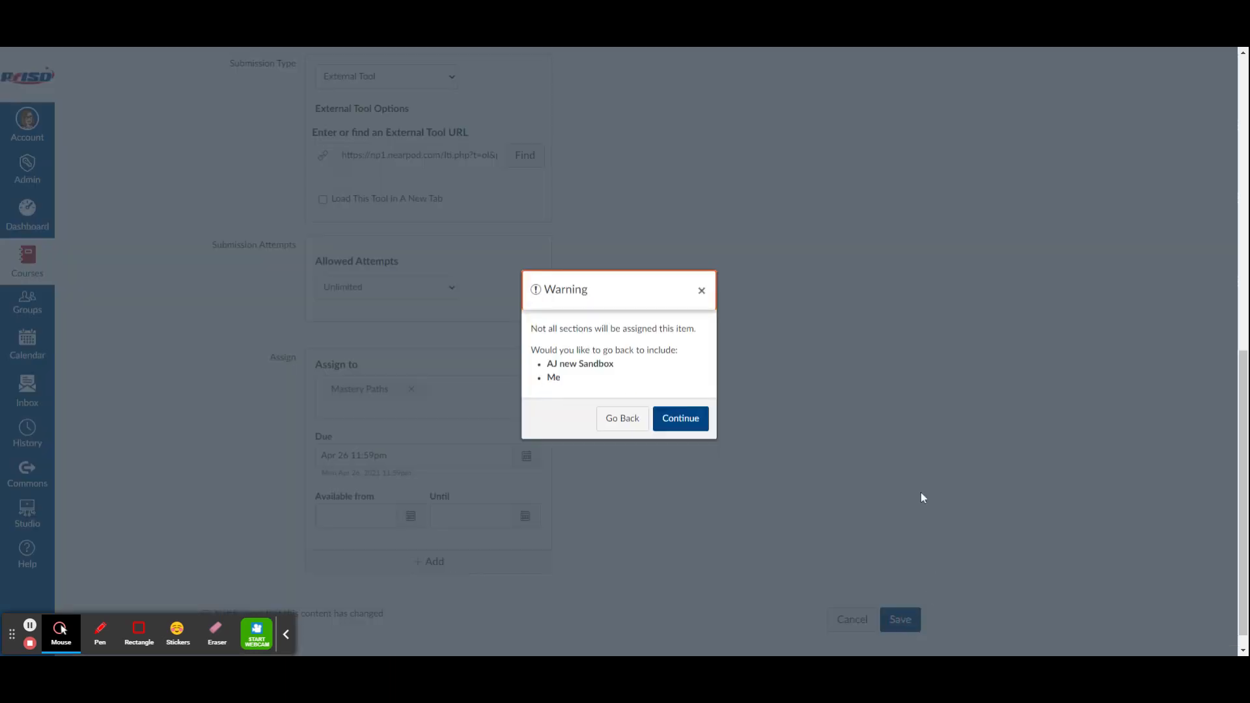
pyautogui.click(681, 424)
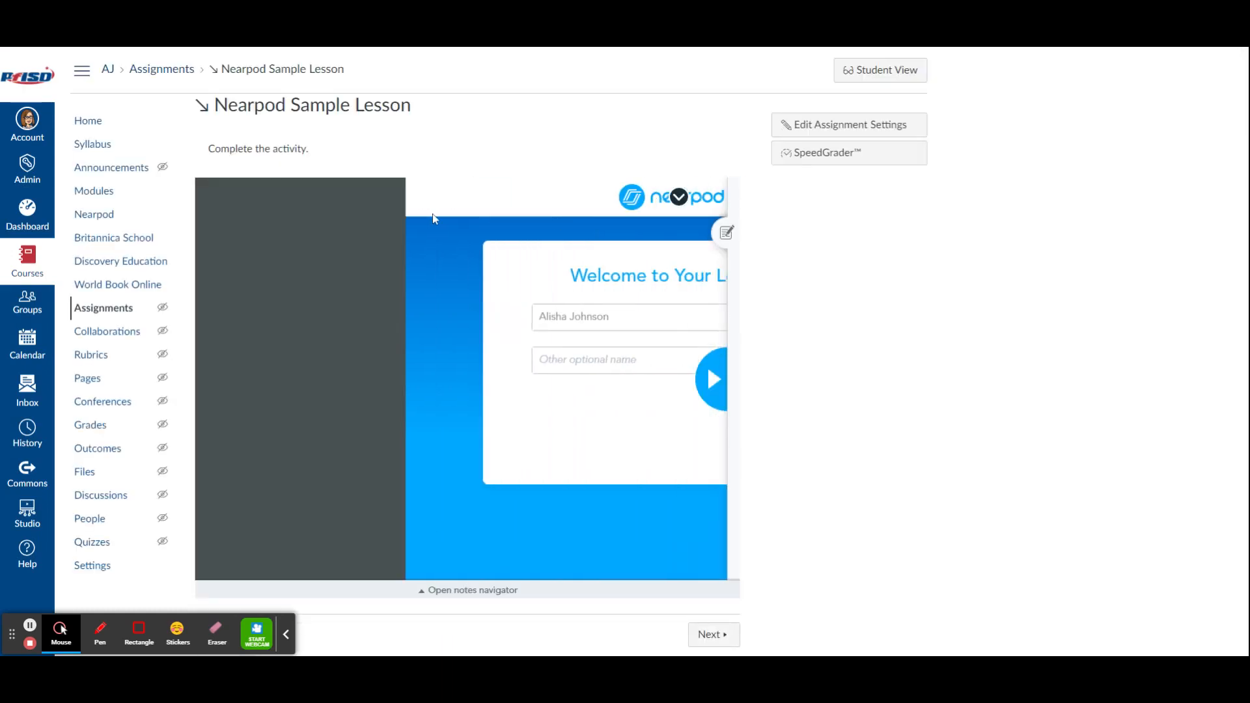
# - Return to the modules, examine the Nearpod Sample Lesson's mastery range and item options, and recheck the Unit 1 - Survival module as a student
pyautogui.click(91, 193)
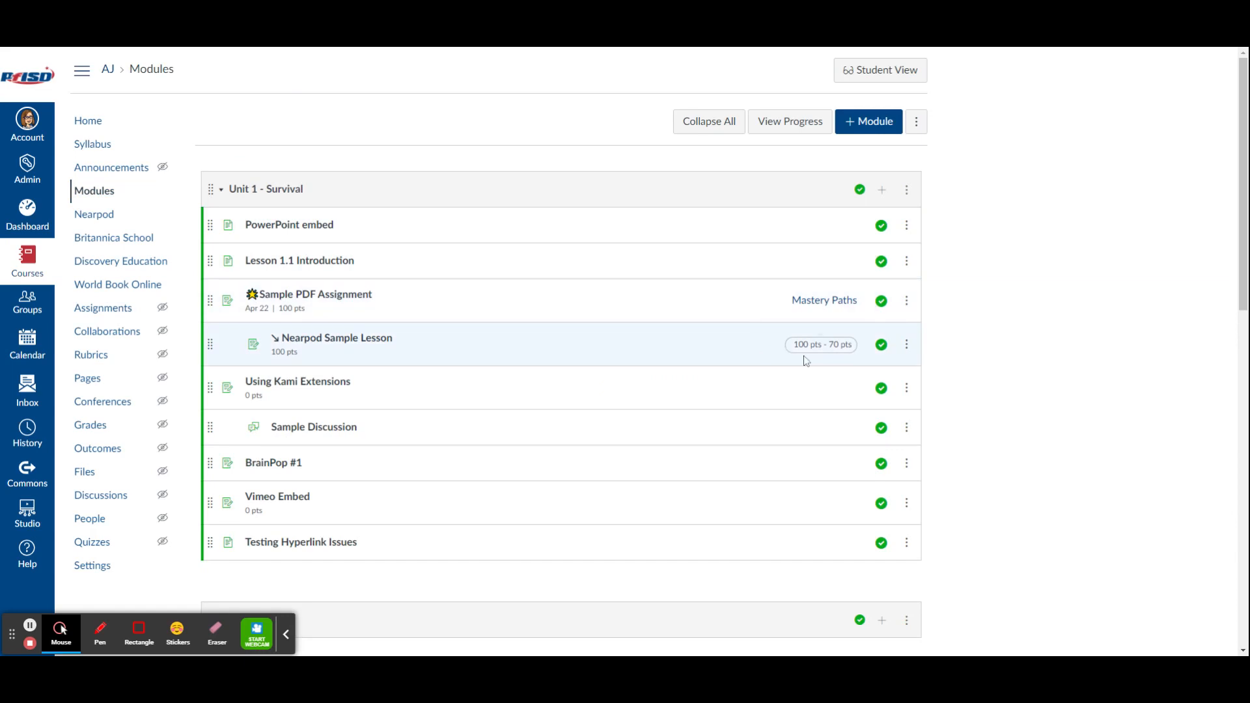
pyautogui.moveTo(831, 357)
pyautogui.click(906, 346)
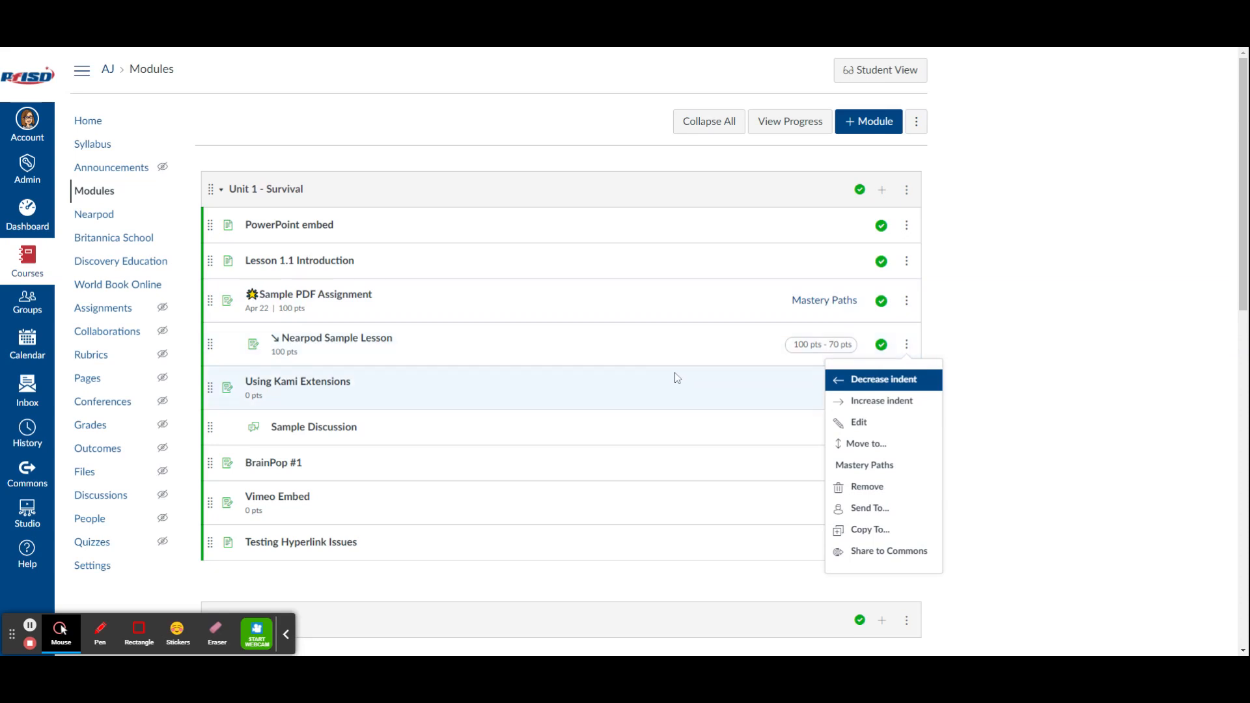
pyautogui.click(546, 344)
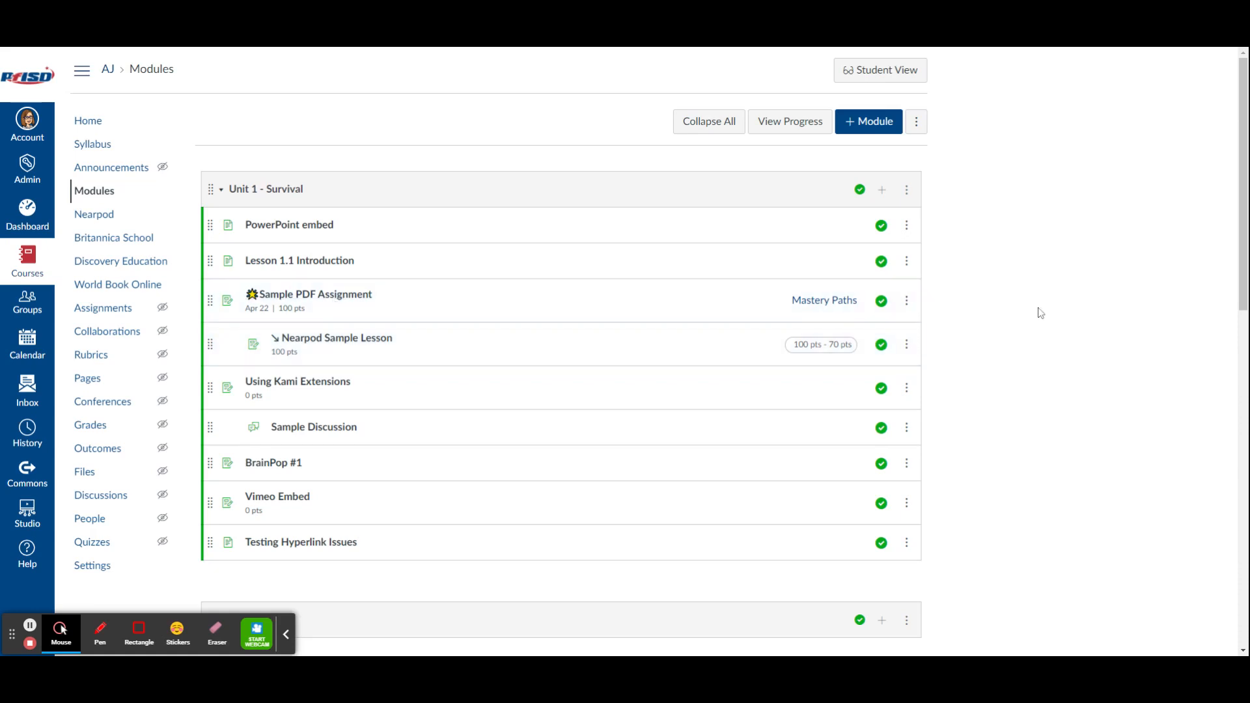
pyautogui.click(894, 71)
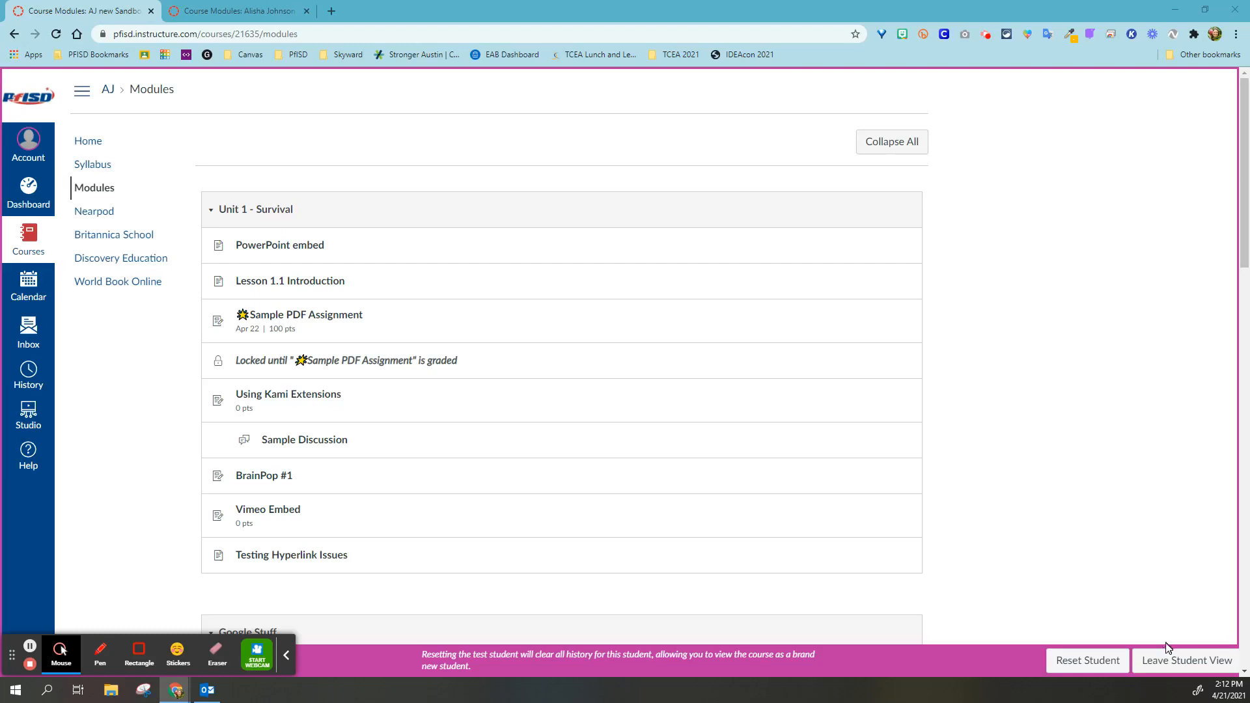
pyautogui.click(1173, 647)
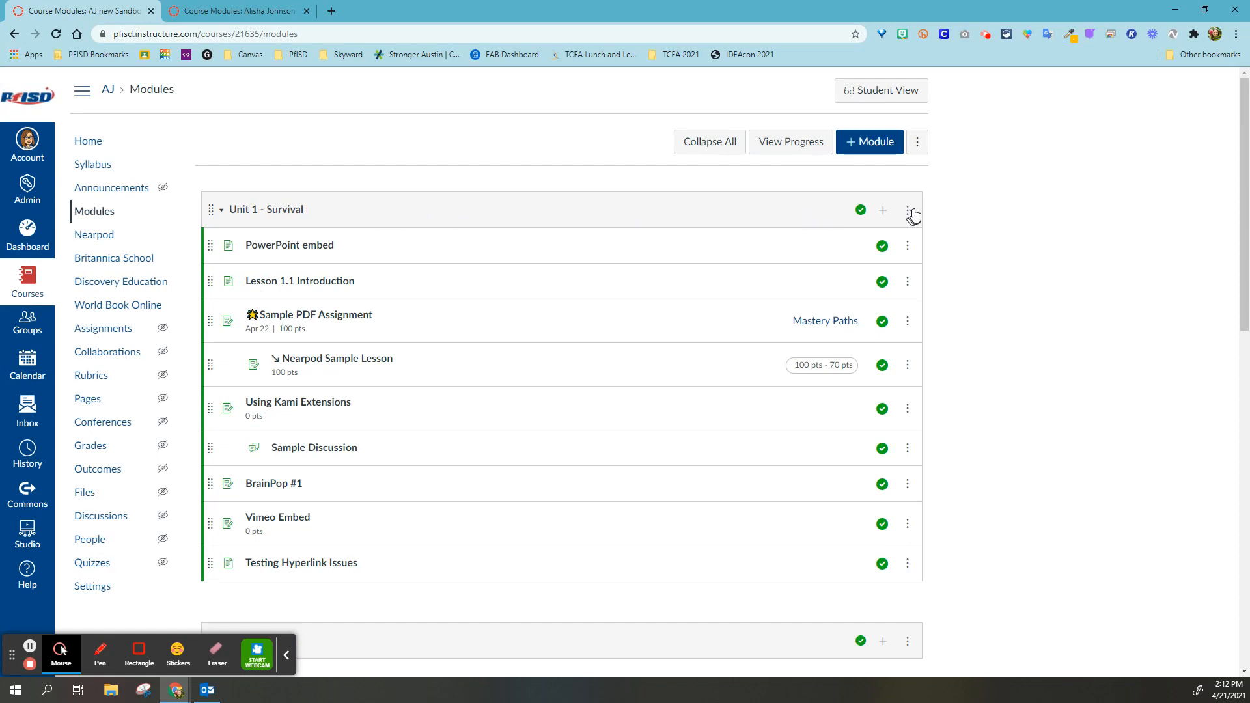
pyautogui.click(909, 210)
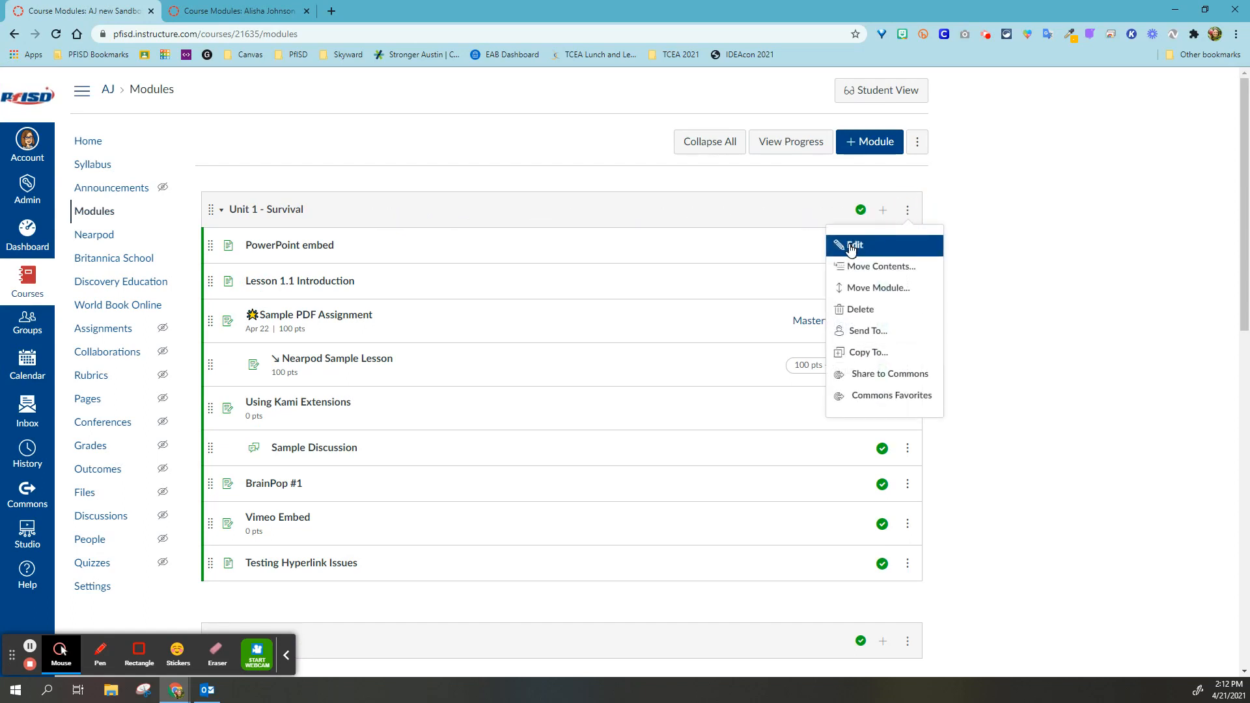
pyautogui.click(848, 244)
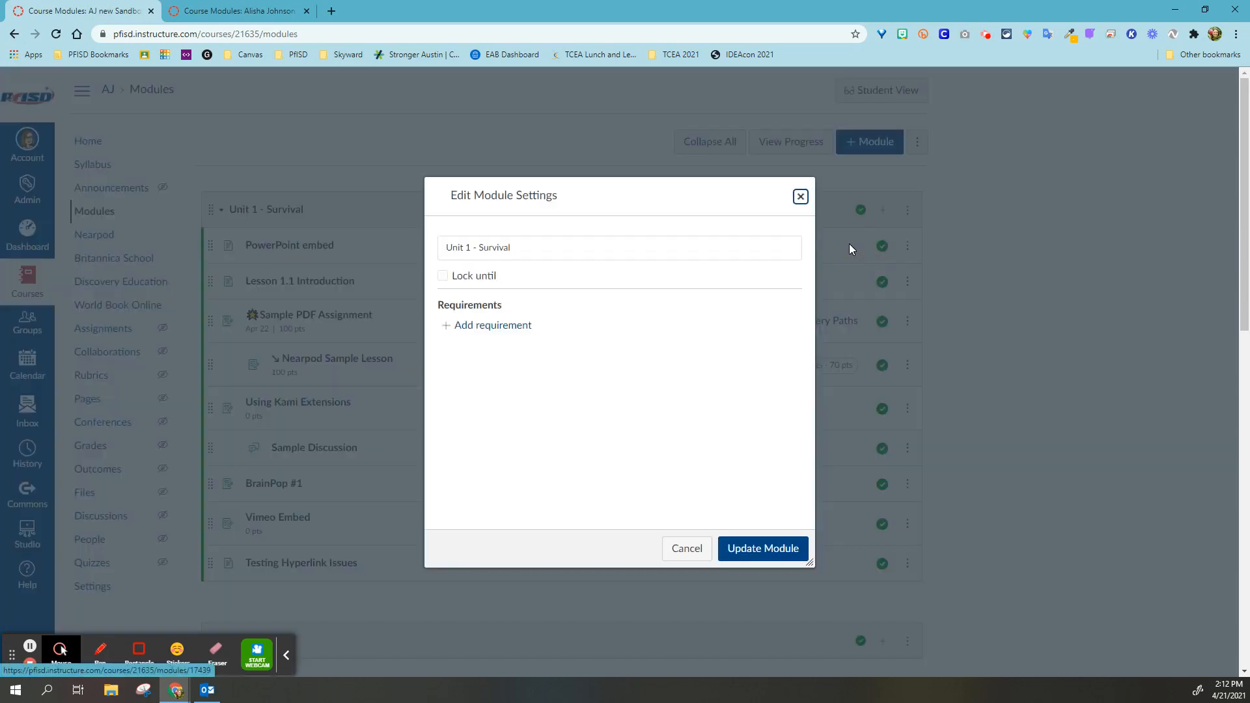
pyautogui.click(490, 325)
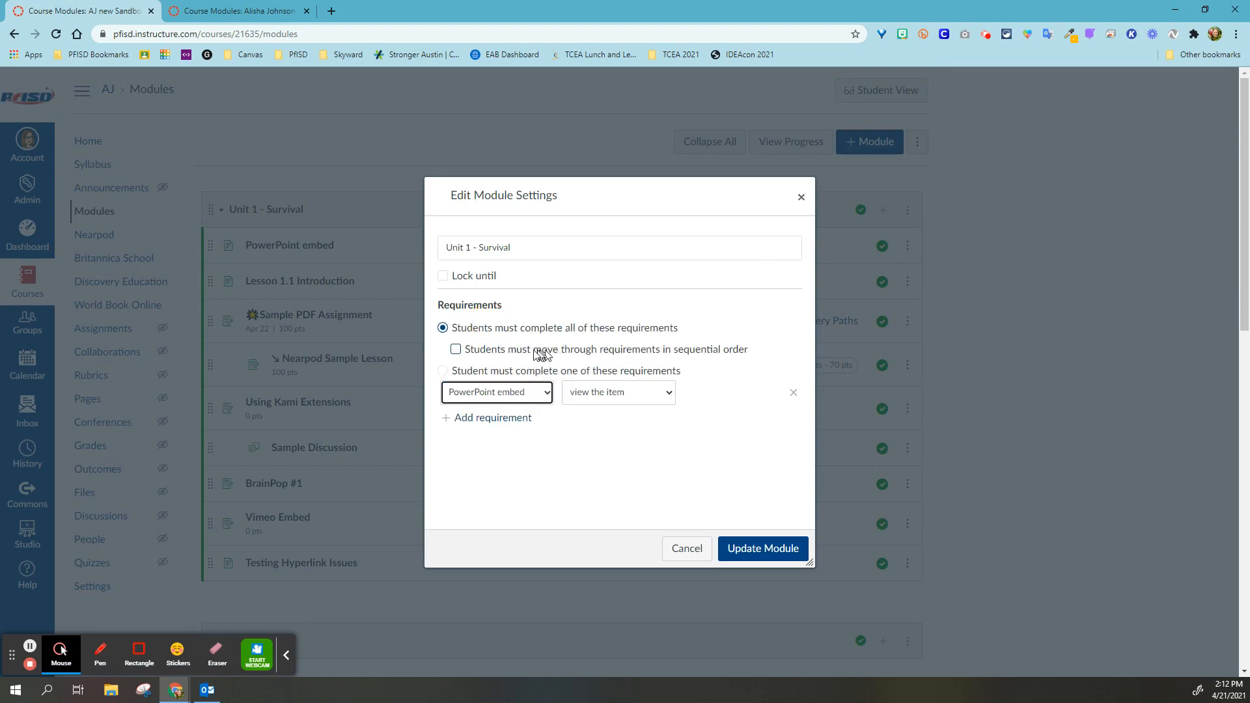
pyautogui.click(542, 394)
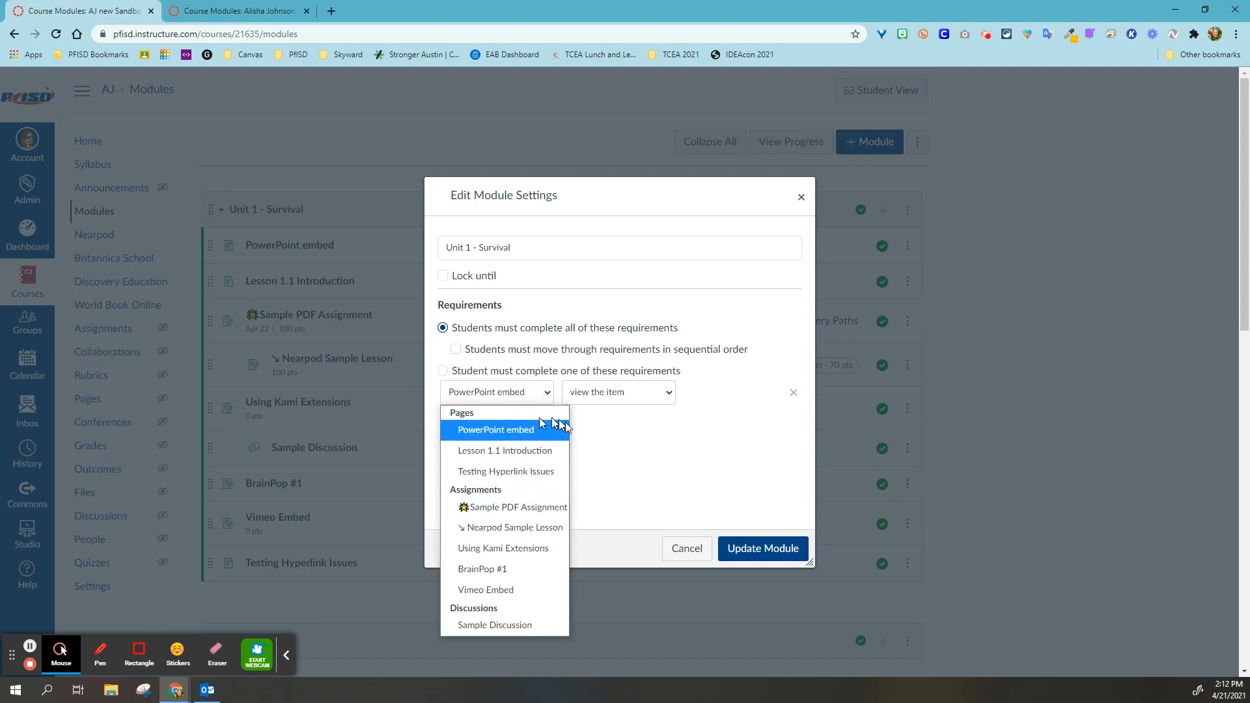
pyautogui.click(666, 445)
pyautogui.click(491, 419)
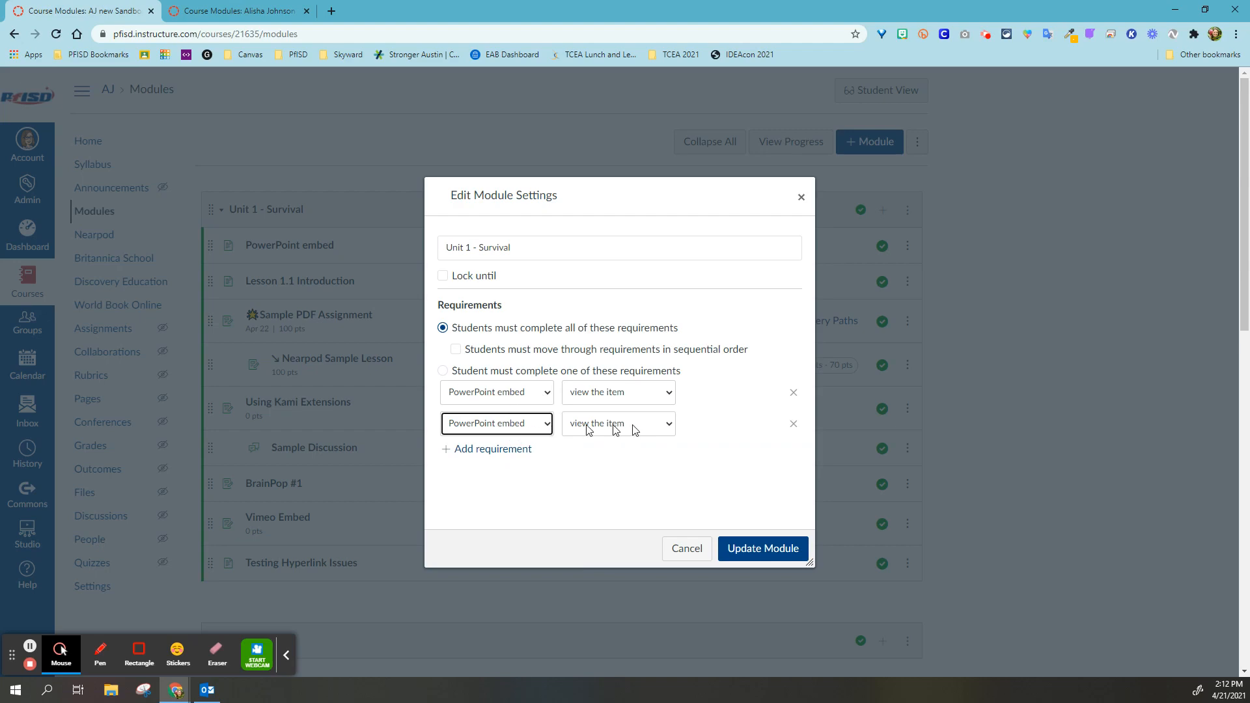
pyautogui.click(670, 552)
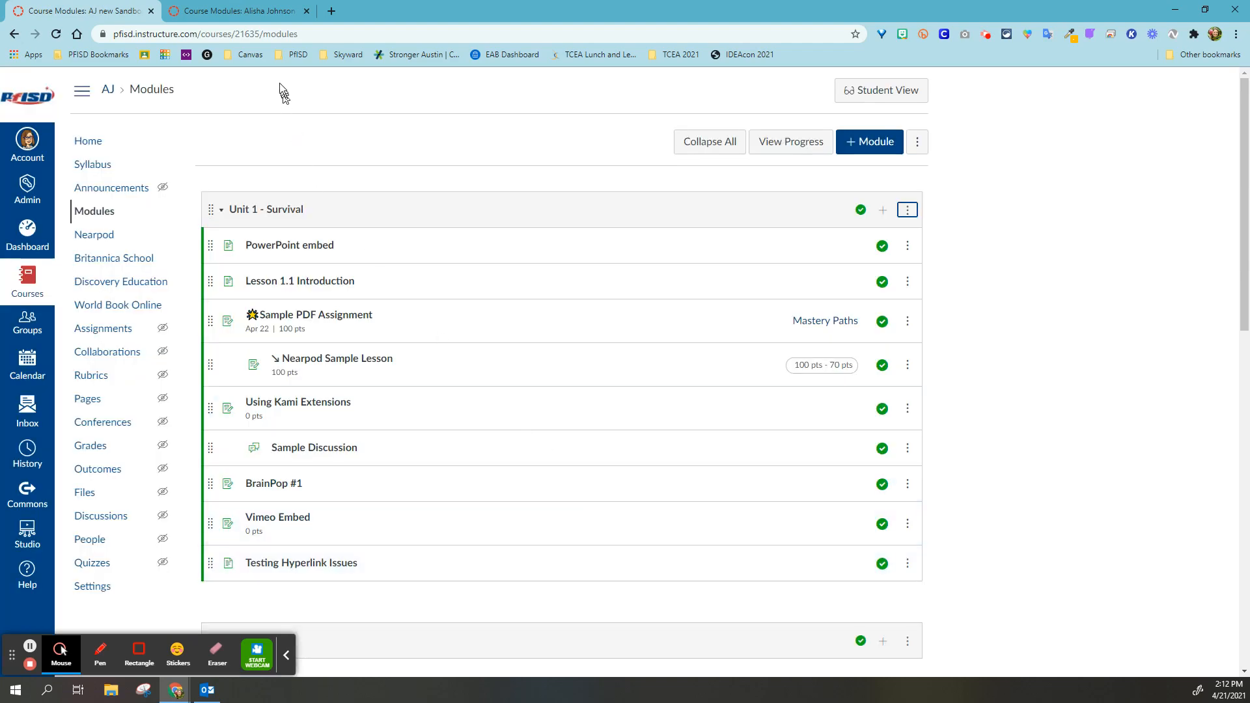
# - Switch to the open training course and choose Testing Space (Spring 2021) as the prerequisite in the Google Assignments LTI module's settings
pyautogui.click(248, 11)
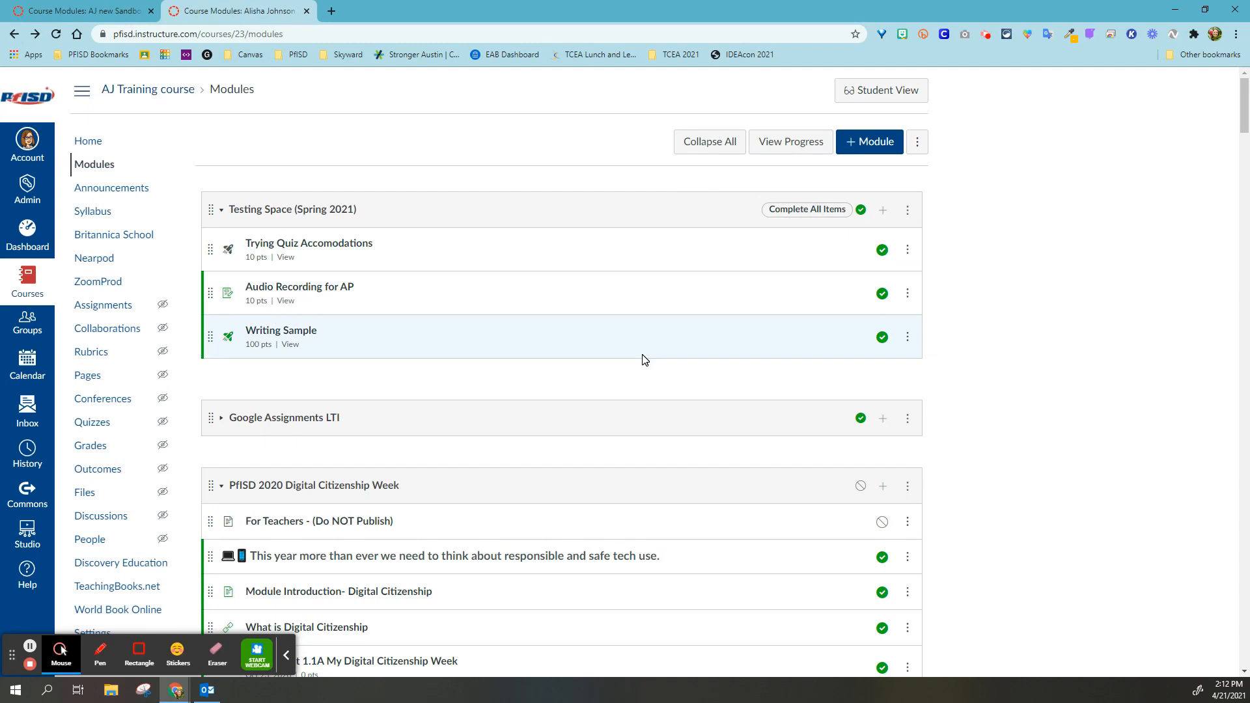
pyautogui.click(907, 424)
pyautogui.click(849, 449)
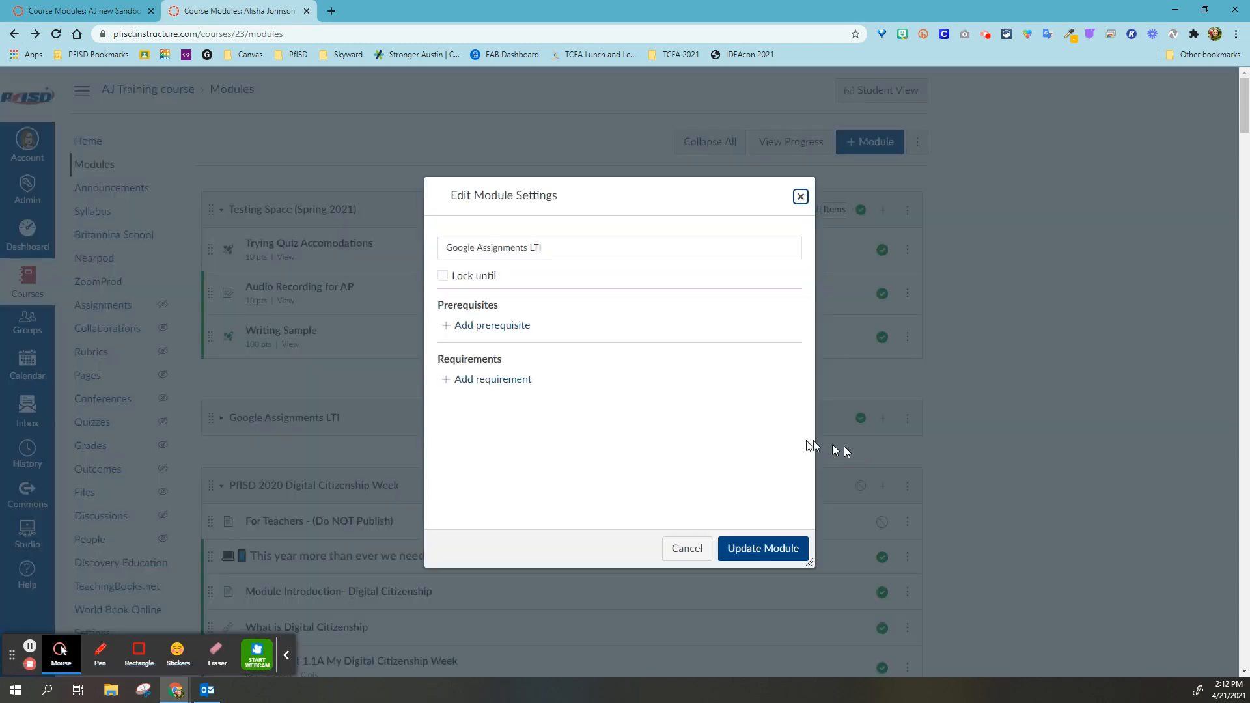
pyautogui.click(480, 327)
pyautogui.click(550, 334)
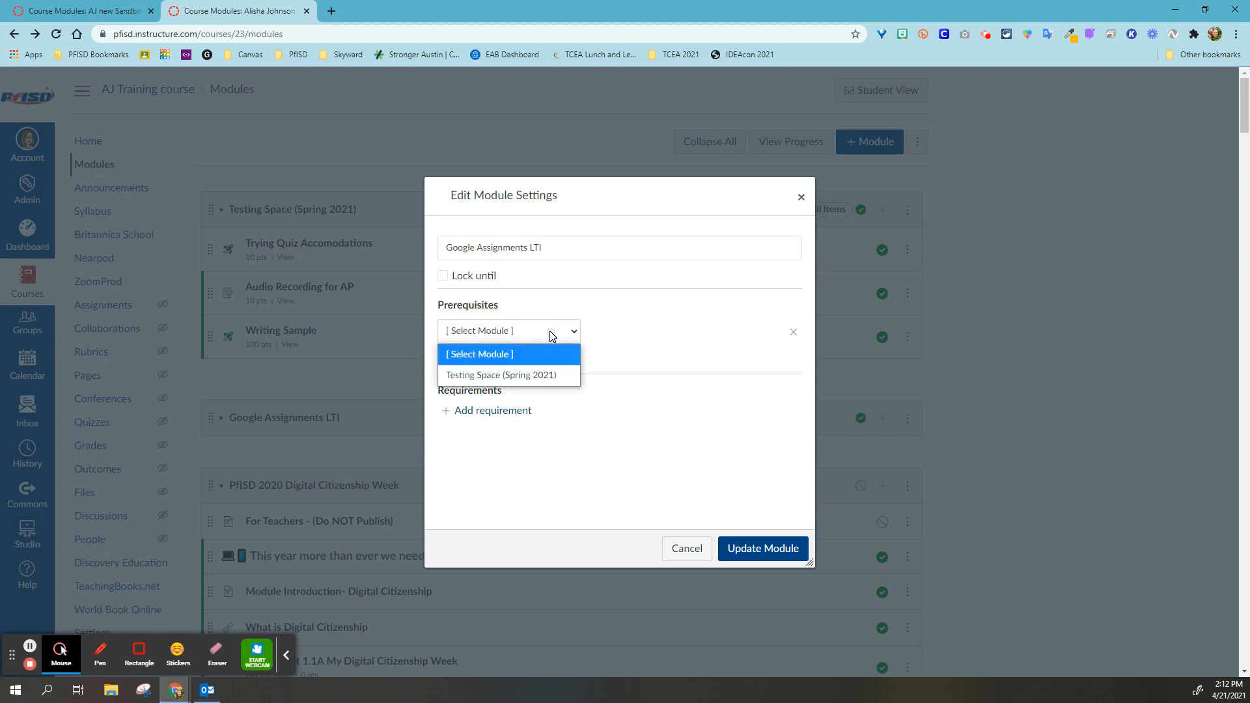
pyautogui.click(505, 377)
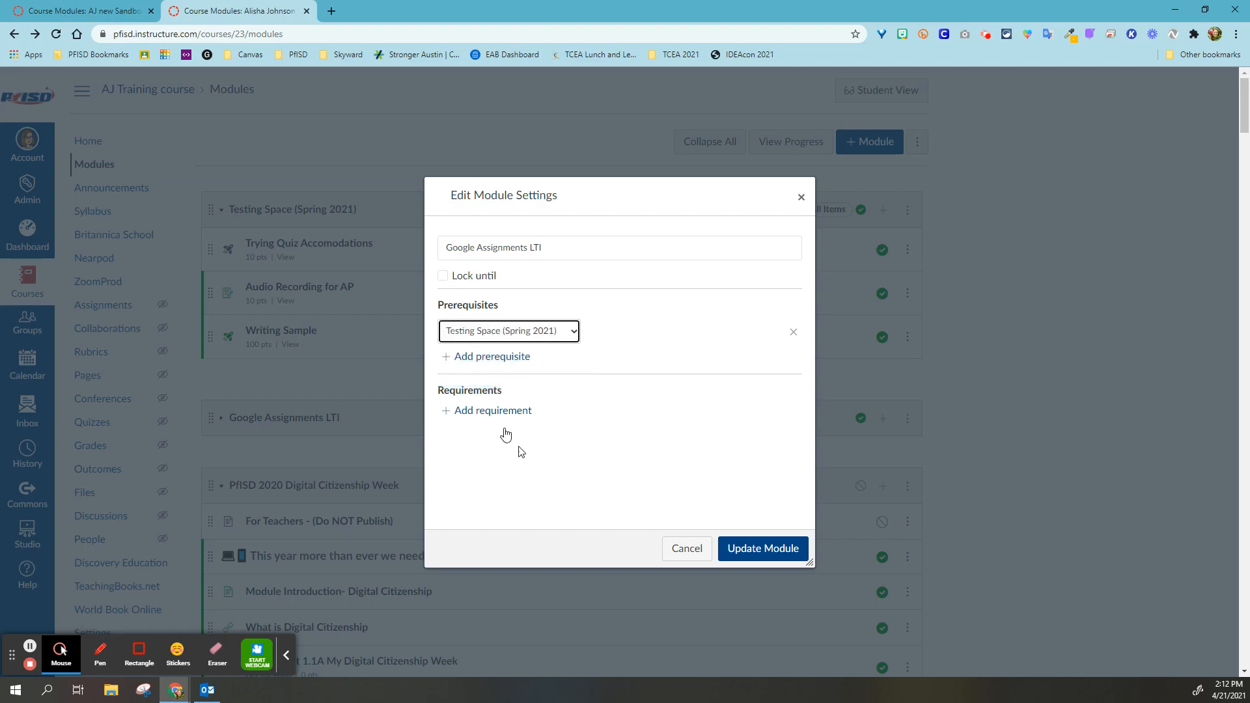